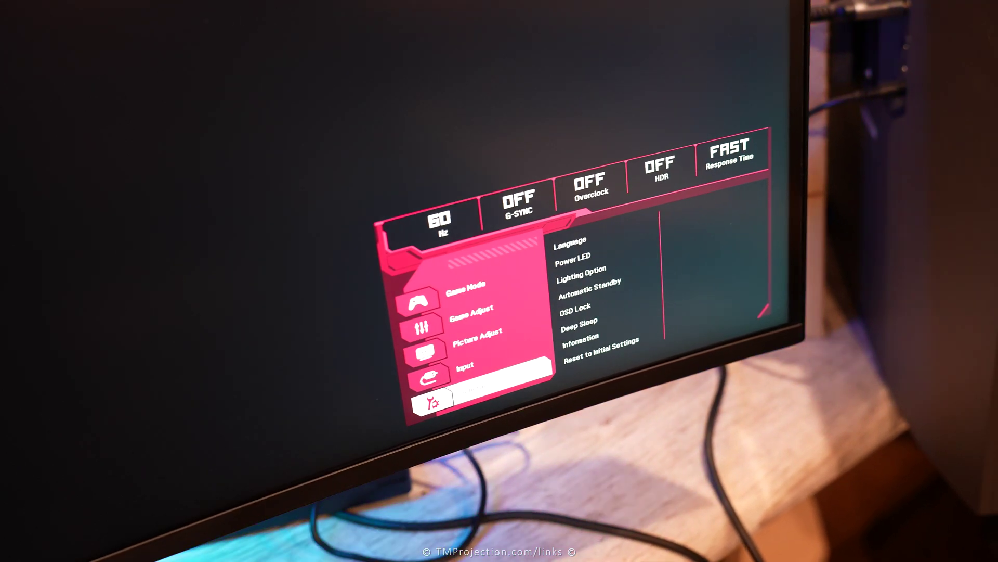
key("Up")
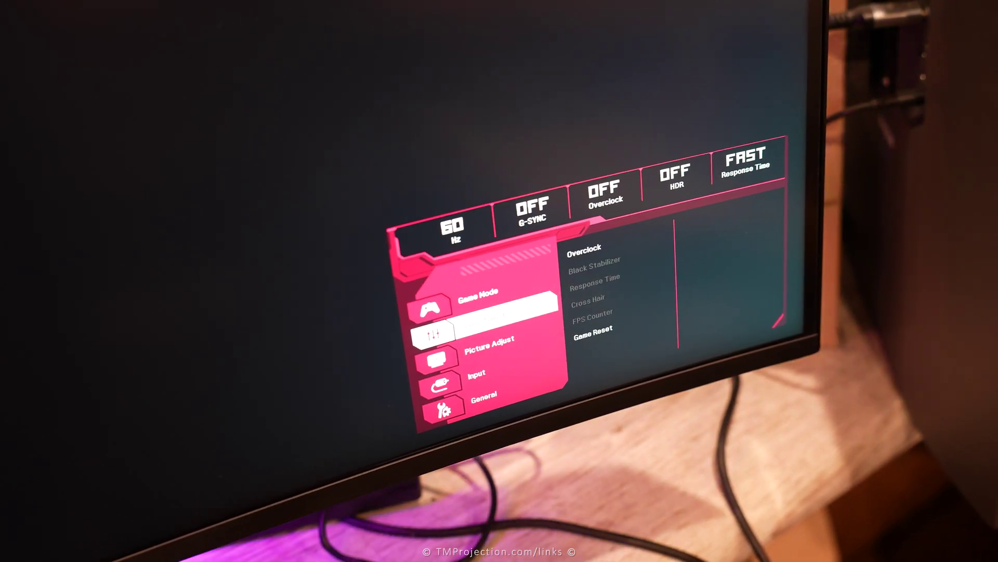
key("Up")
key("Down")
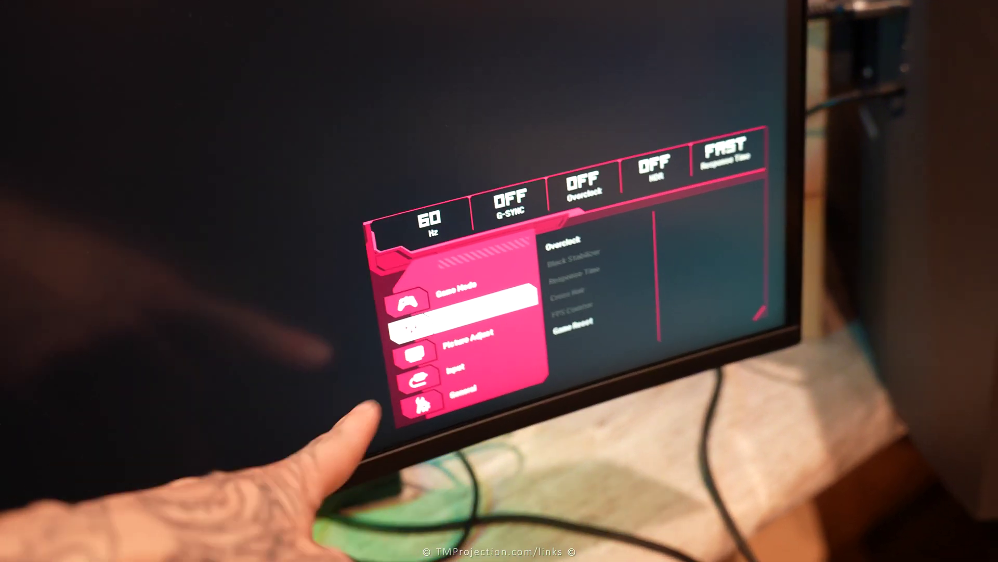